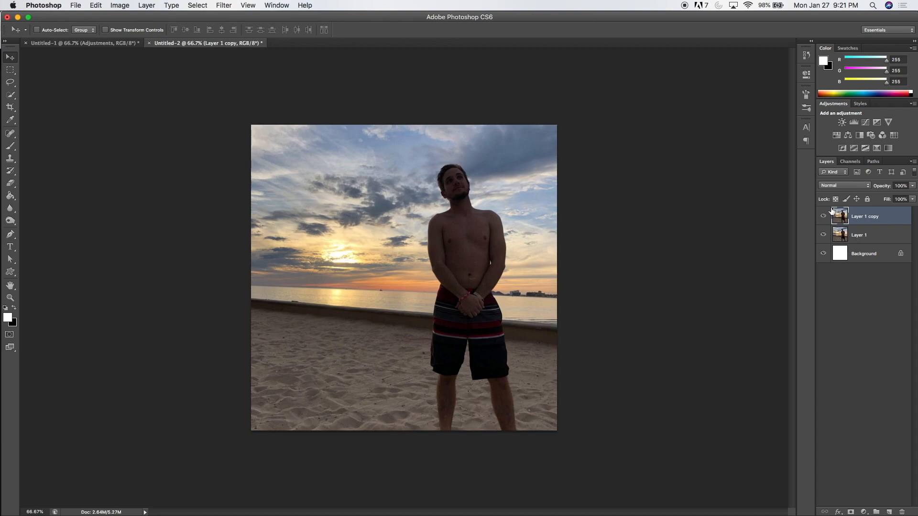
- Hide Layer 1 and add a Brightness/Contrast adjustment above Layer 1 copy with brightness -37 and contrast 45
left_click(823, 235)
left_click(842, 122)
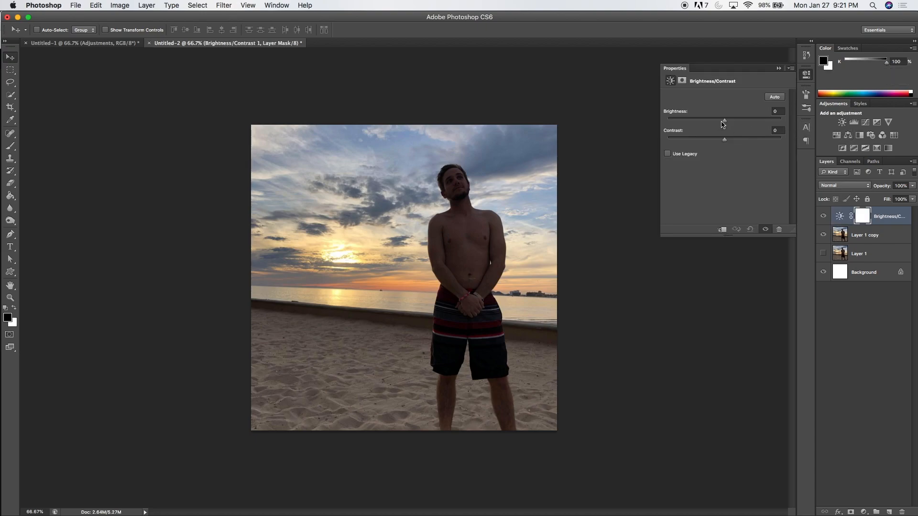
mouse_move(726, 123)
left_mouse_down()
mouse_move(740, 125)
mouse_move(710, 125)
left_mouse_up()
left_click_drag(724, 139, 750, 144)
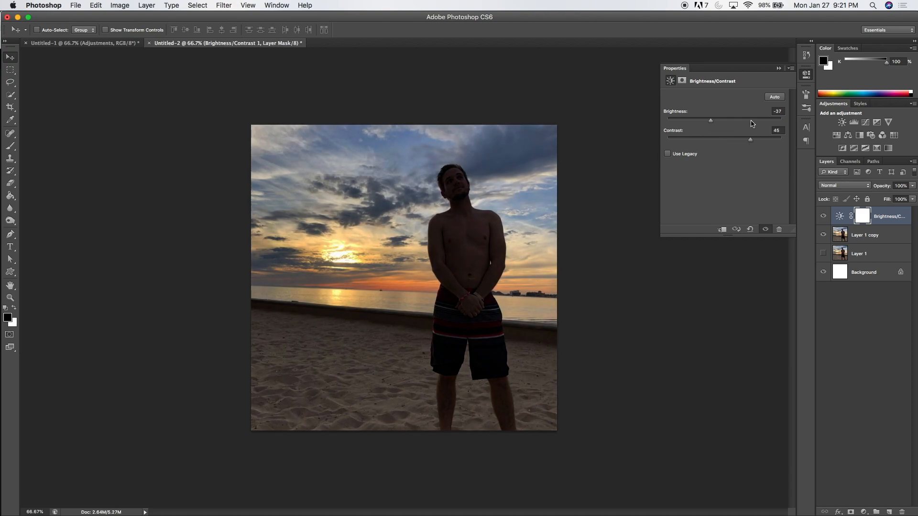
left_click(779, 69)
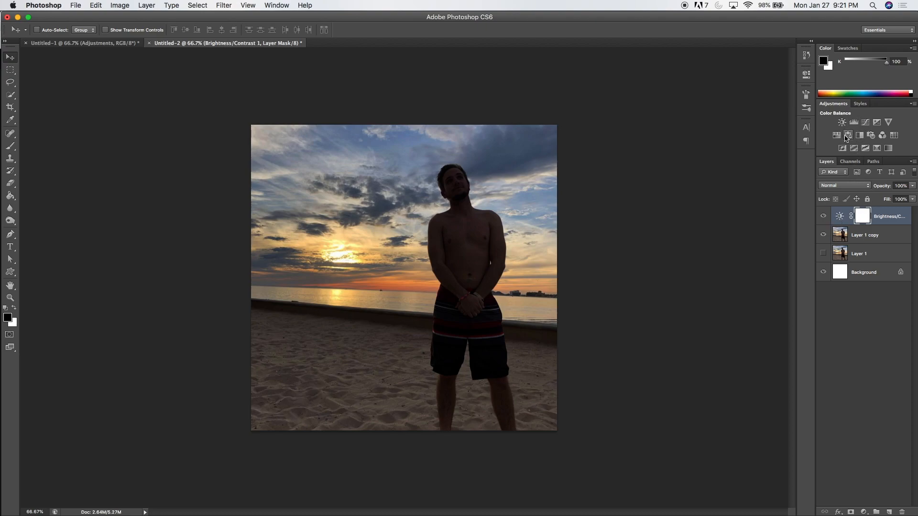
- Add a Hue/Saturation adjustment layer with saturation +55
left_click(836, 135)
left_click_drag(724, 151, 757, 156)
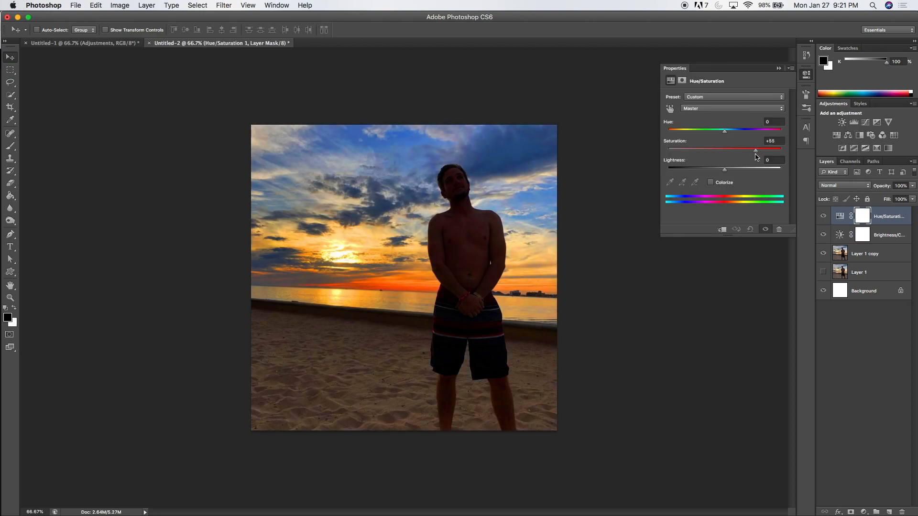
left_click(777, 69)
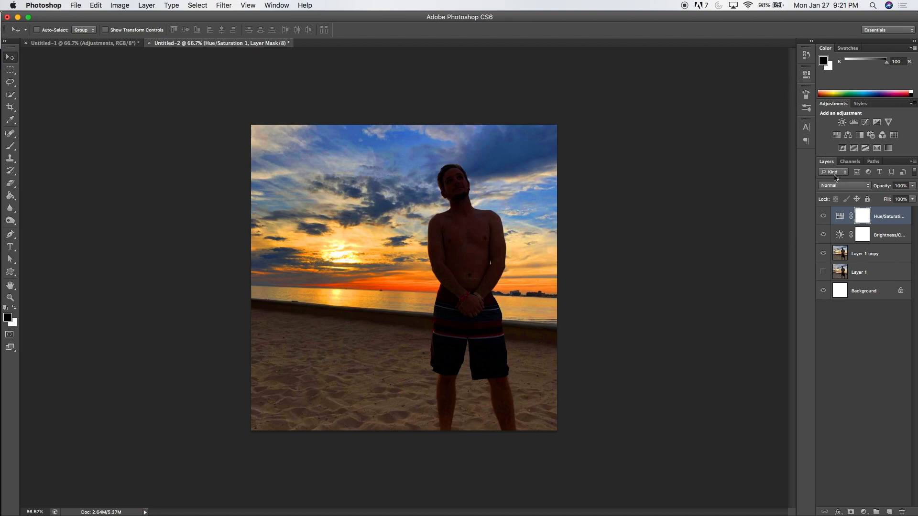
- Quick-select the man on Layer 1 copy and subtract the sand between his legs from the selection
left_click(872, 253)
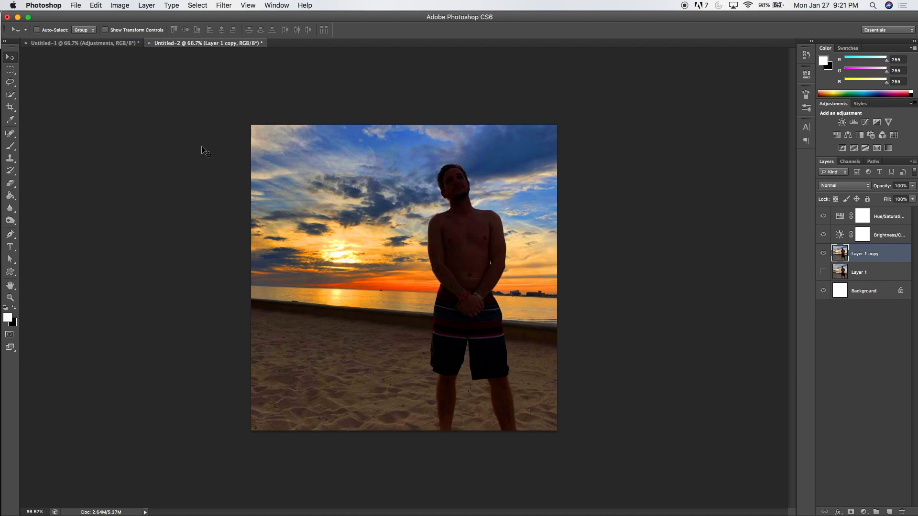
left_click(13, 94)
left_click(52, 92)
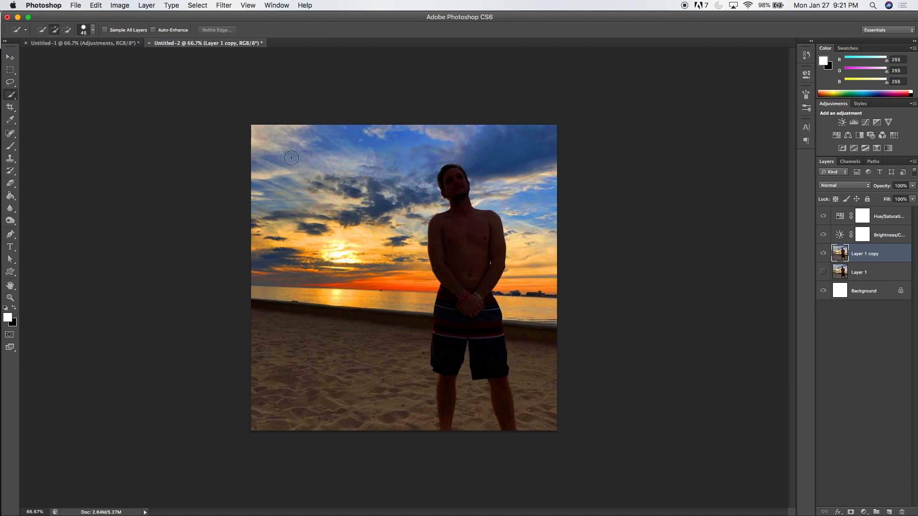
left_click(458, 190)
mouse_move(458, 190)
left_mouse_down()
mouse_move(463, 312)
mouse_move(445, 400)
mouse_move(496, 381)
mouse_move(495, 368)
mouse_move(504, 407)
left_mouse_up()
key("alt")
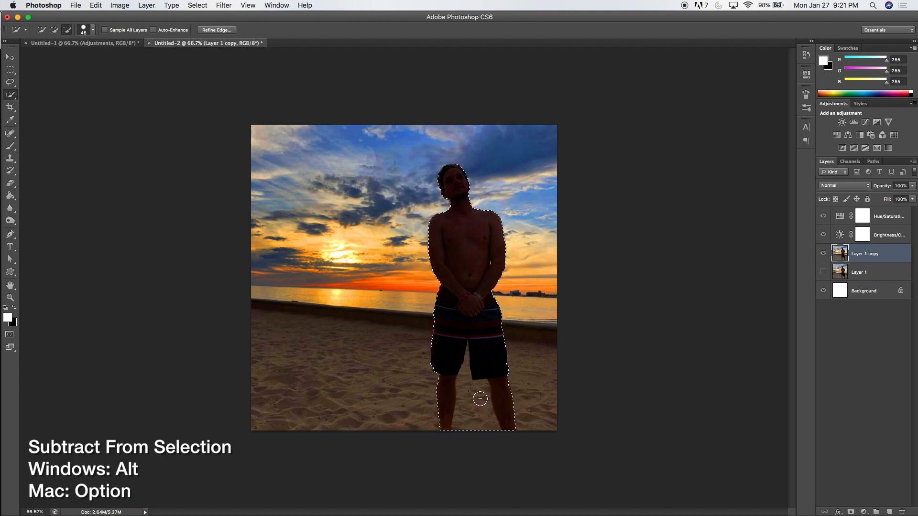
left_click_drag(473, 393, 474, 401)
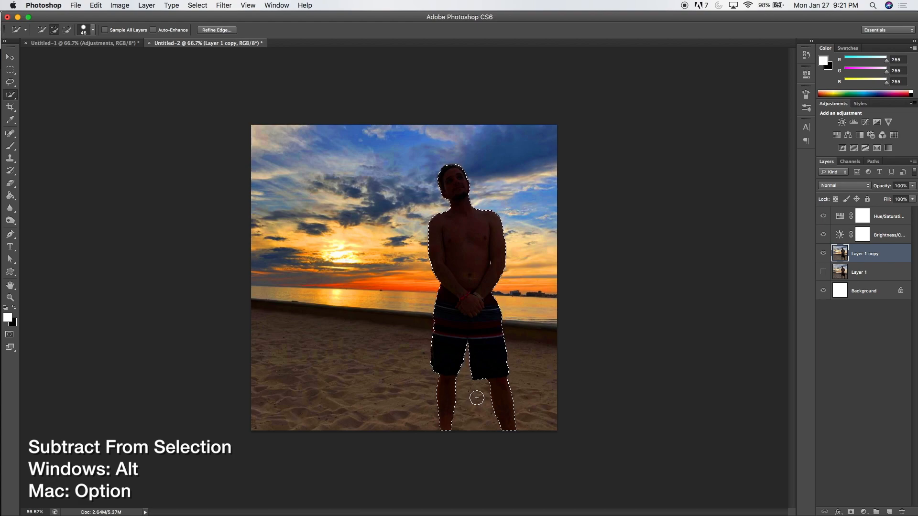
- Refine the selection's edge with a 3.2 px radius, smooth 9 and a slight feather
key("m")
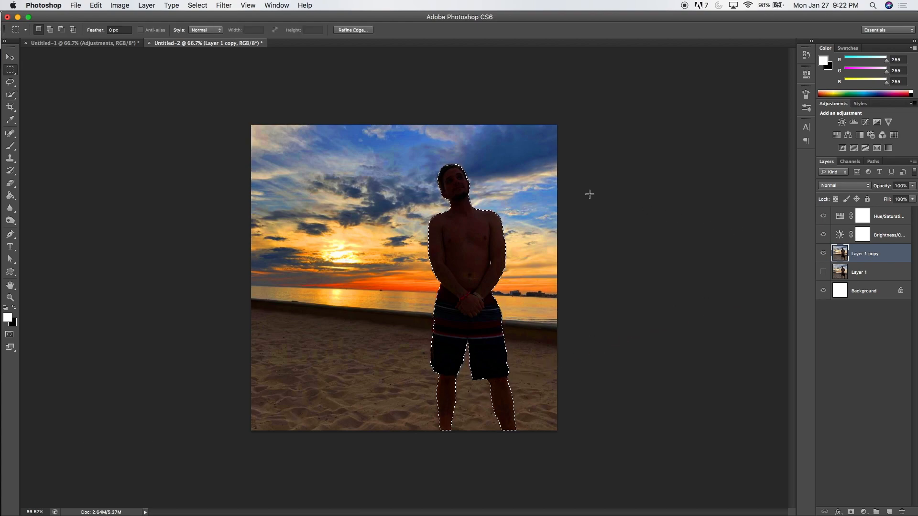
left_click(353, 30)
left_click_drag(576, 156, 583, 159)
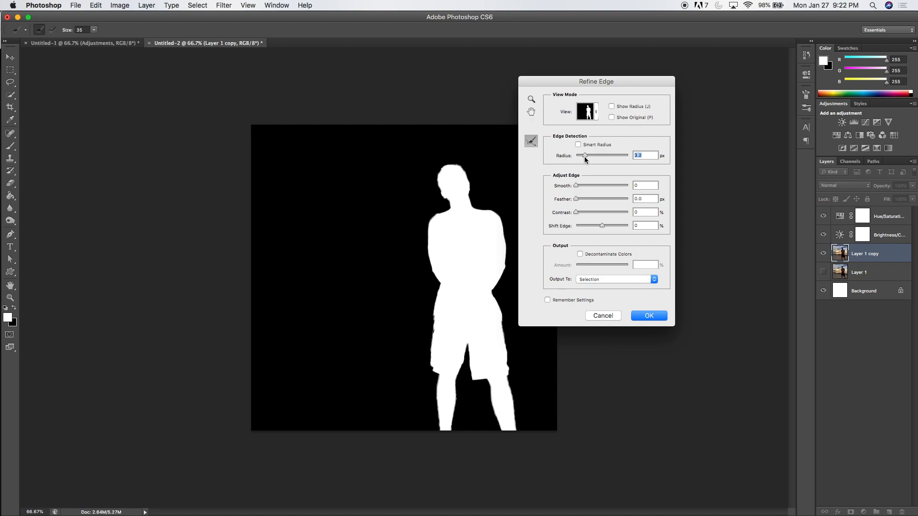
left_click_drag(577, 186, 582, 202)
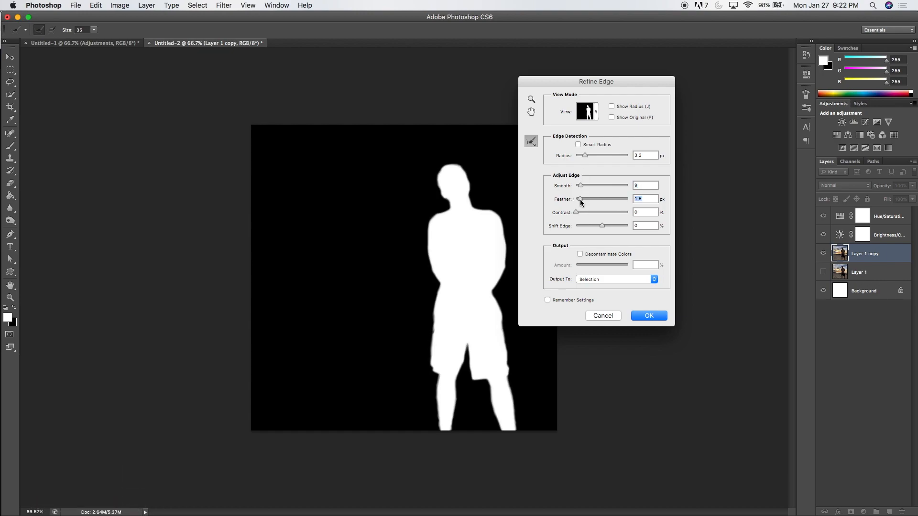
left_click(646, 316)
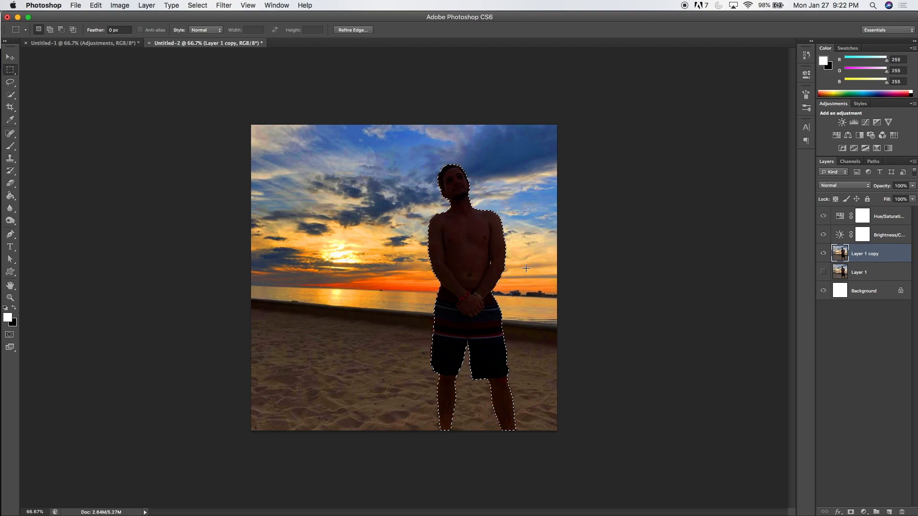
- Fill the man's selection with black on the Brightness/Contrast and Hue/Saturation masks using the Paint Bucket
left_click(864, 235)
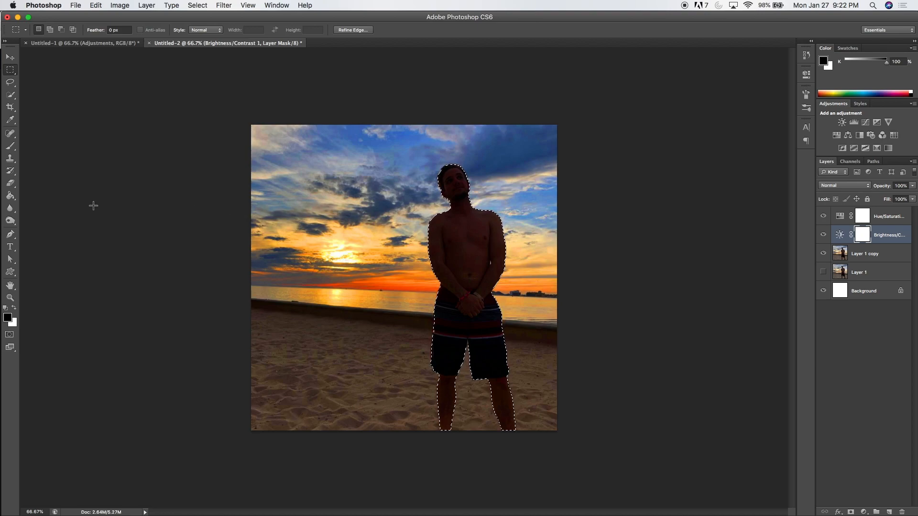
left_click(10, 196)
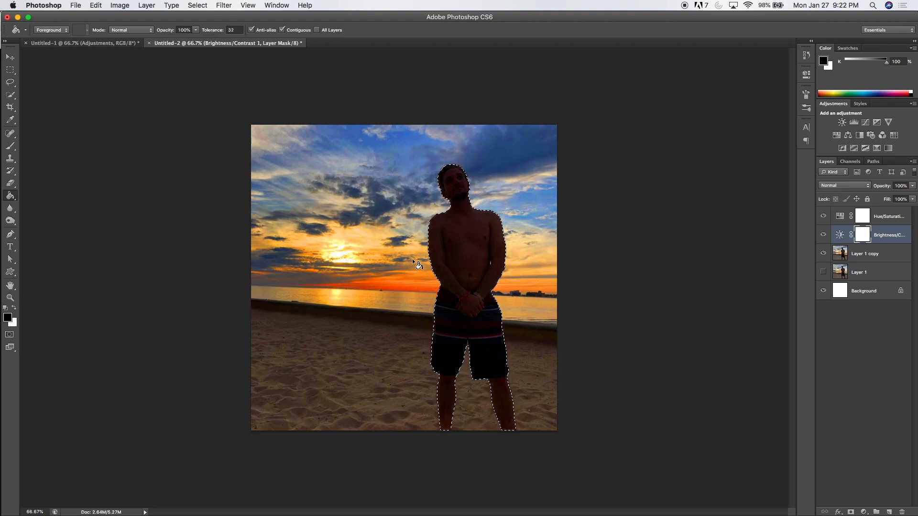
left_click(463, 255)
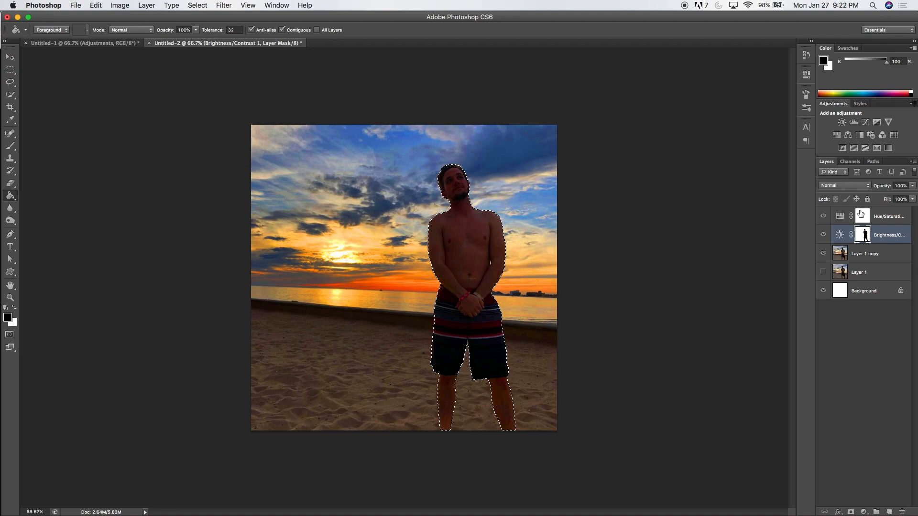
left_click(860, 213)
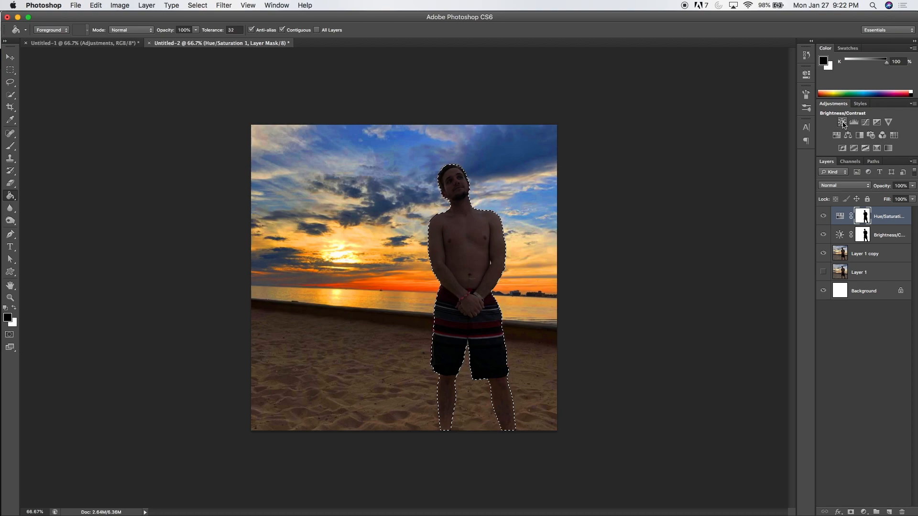
- Add a second Brightness/Contrast adjustment limited to the man, with brightness 61 and contrast -12
left_click(841, 124)
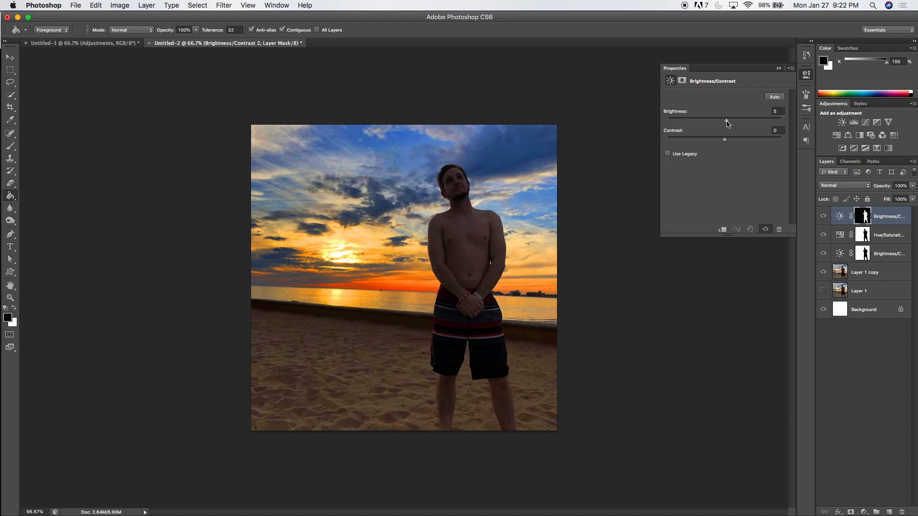
mouse_move(737, 121)
left_mouse_down()
mouse_move(710, 143)
mouse_move(745, 125)
left_mouse_up()
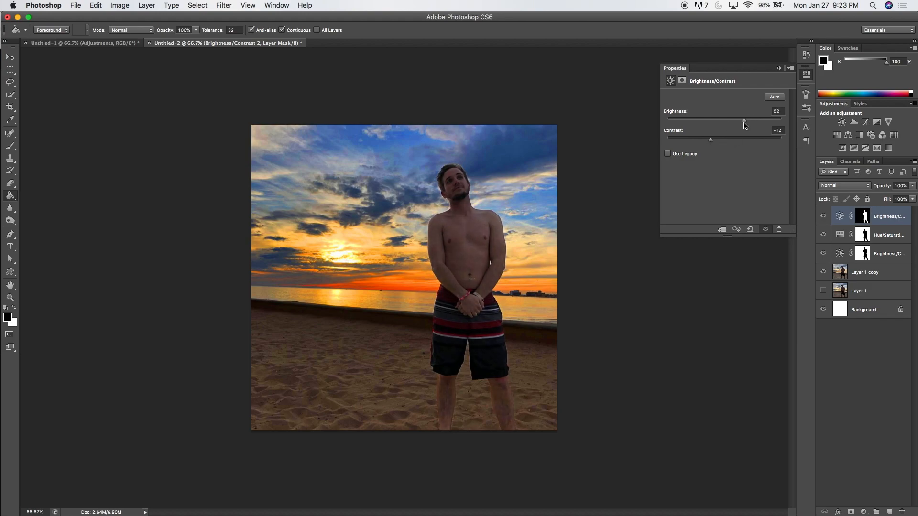
left_click(778, 69)
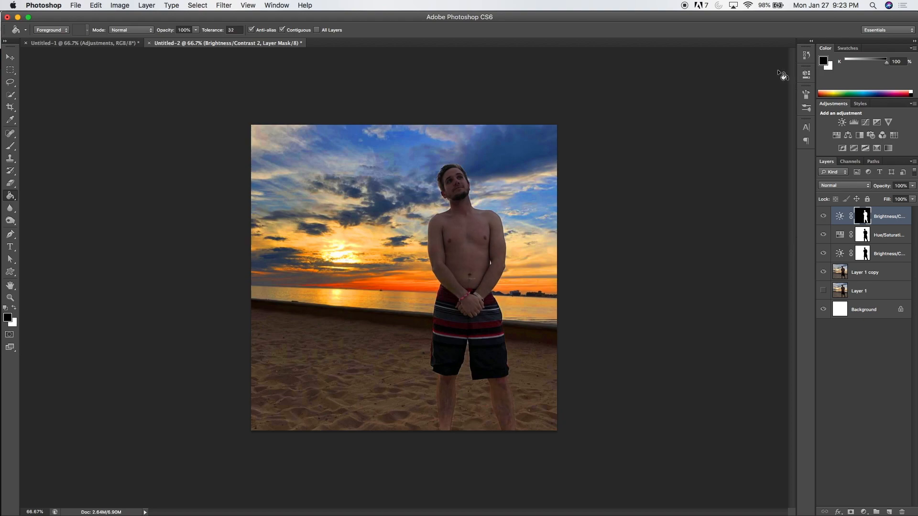
- Load the man's selection from the top adjustment mask and darken him on Layer 1 copy with the Burn tool at 60% exposure
left_click(869, 272)
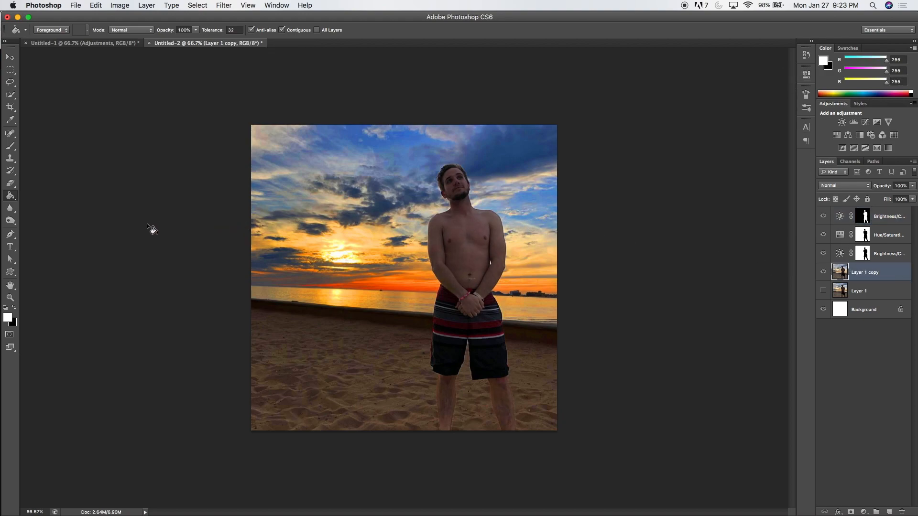
left_click(11, 222)
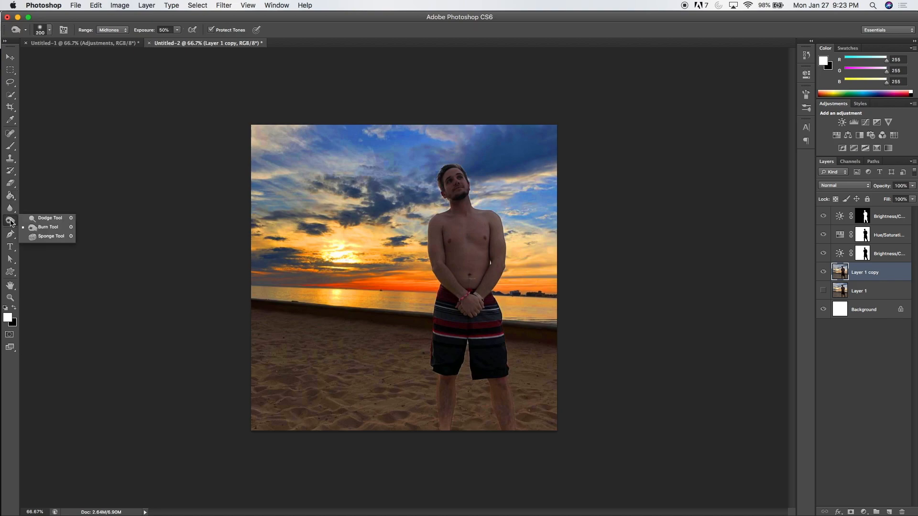
left_click(46, 227)
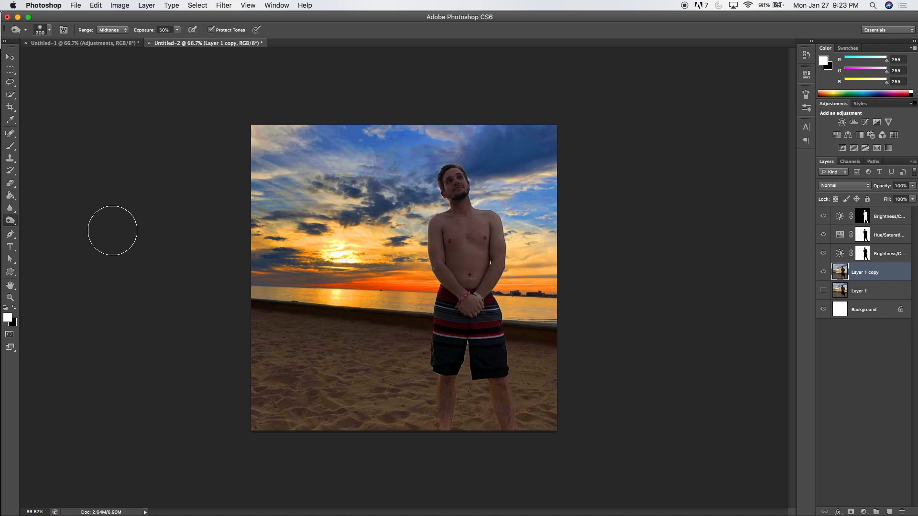
left_click(164, 29)
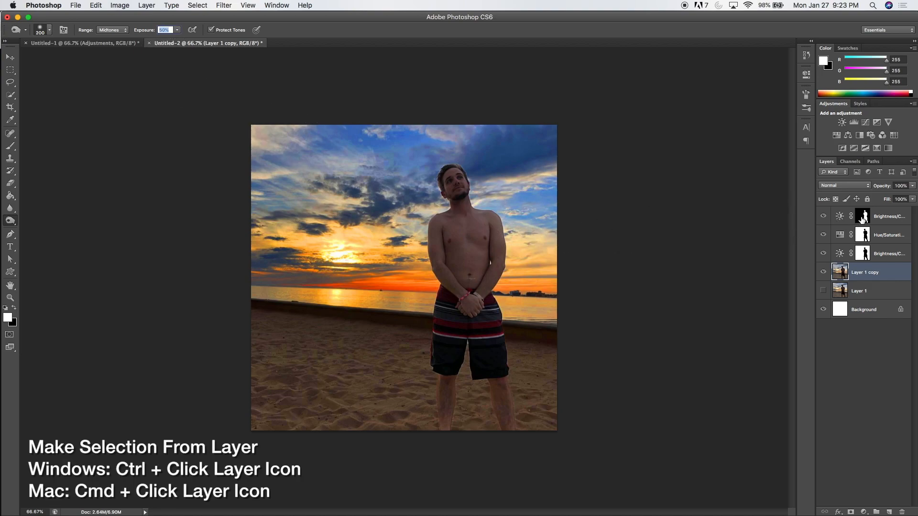
left_click(863, 220, "super")
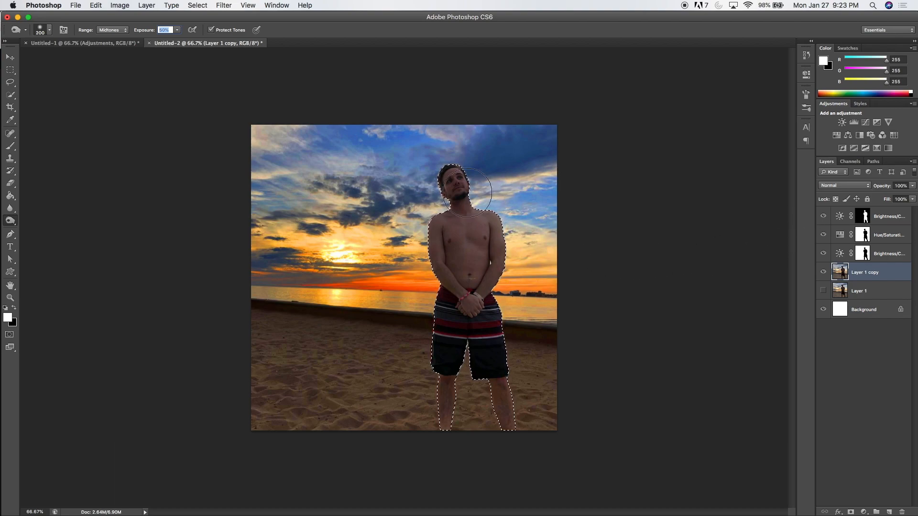
mouse_move(460, 186)
left_mouse_down()
mouse_move(440, 194)
mouse_move(462, 218)
mouse_move(505, 229)
mouse_move(432, 256)
mouse_move(479, 259)
mouse_move(488, 284)
mouse_move(422, 343)
mouse_move(449, 364)
mouse_move(436, 407)
mouse_move(451, 413)
mouse_move(414, 439)
mouse_move(479, 434)
mouse_move(447, 426)
mouse_move(469, 386)
mouse_move(440, 244)
mouse_move(451, 165)
mouse_move(496, 162)
left_mouse_up()
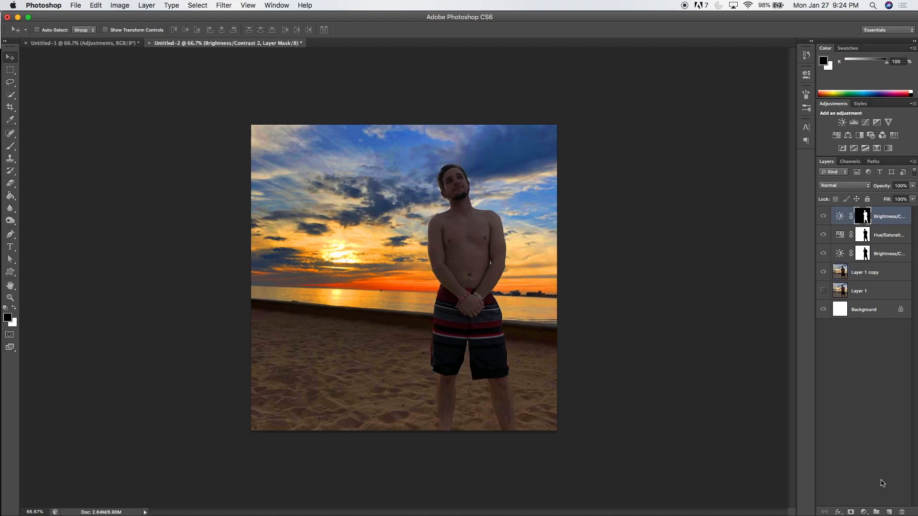
- Create a layer group named Adjustments and move the three adjustment layers and Layer 1 copy into it
left_click(876, 511)
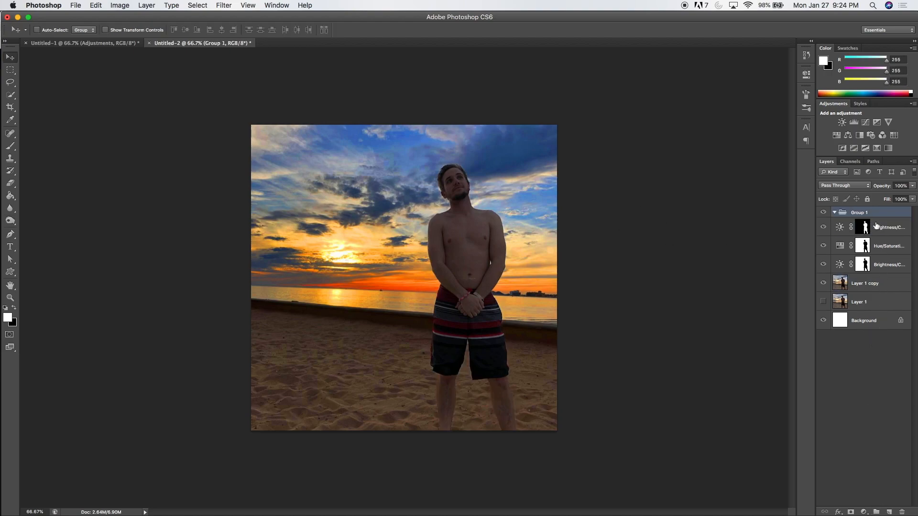
double_click(858, 214)
type("Adjustmen")
key("Return")
left_click(885, 227)
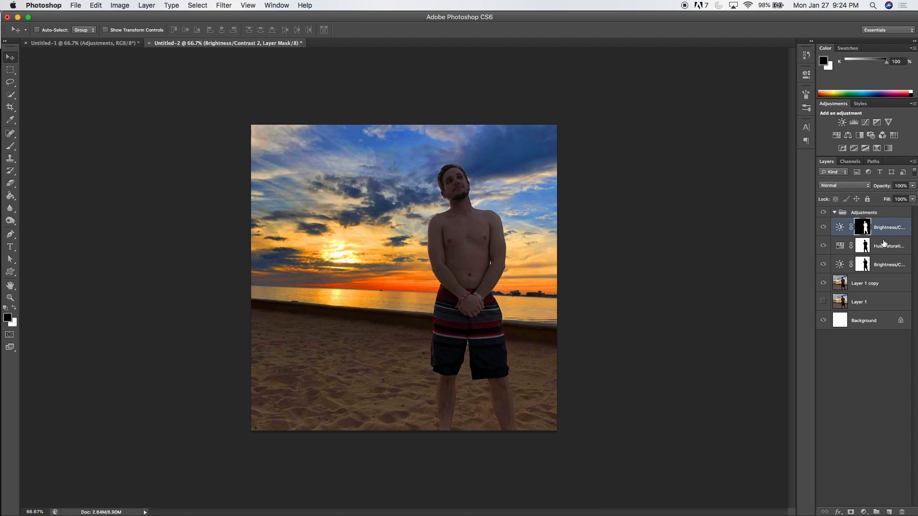
left_click(871, 281, "shift")
left_click_drag(874, 231, 863, 214)
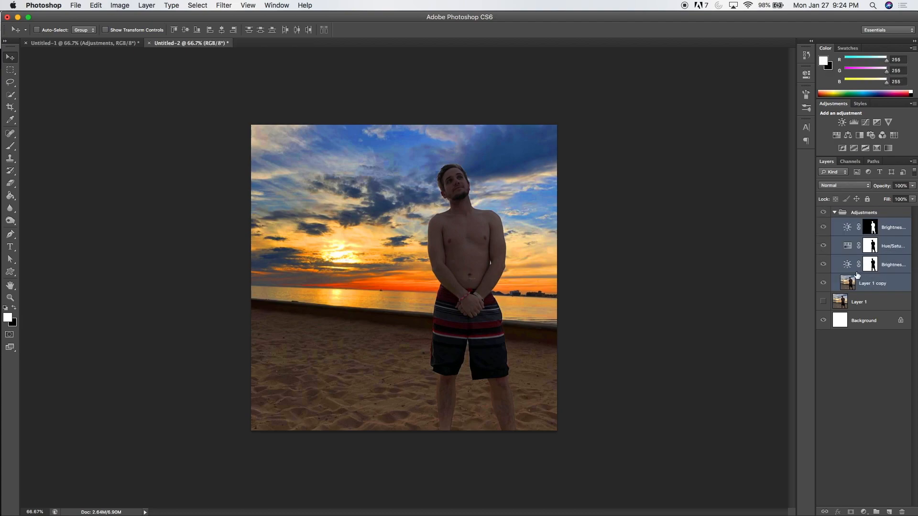
- Toggle the Adjustments group's visibility to compare the photo before and after the edits
left_click(823, 212)
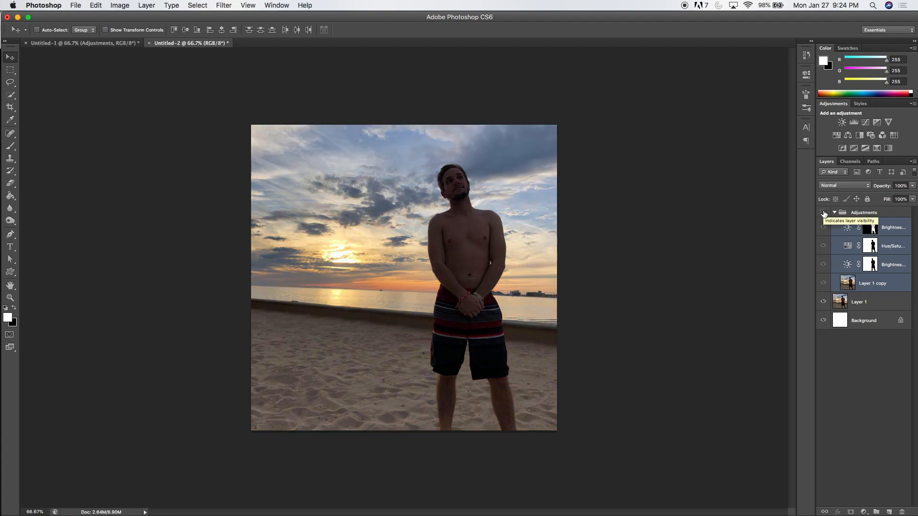
left_click(823, 212)
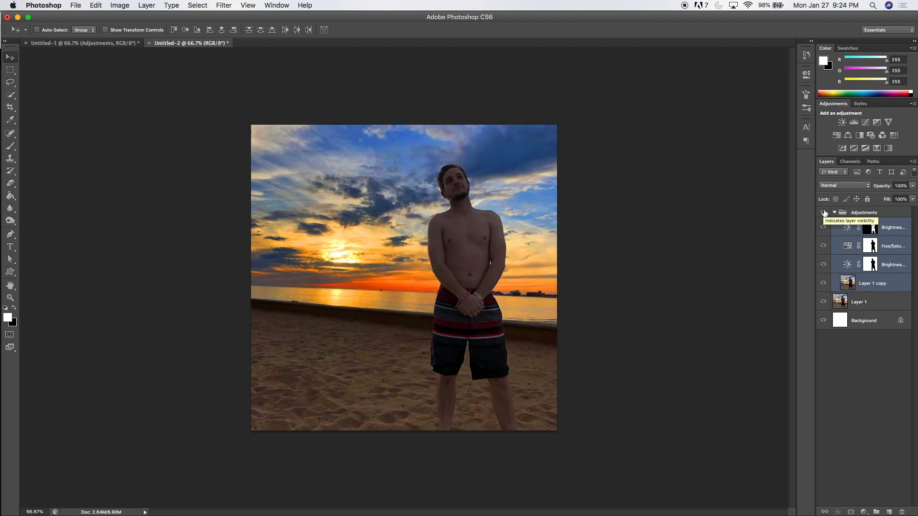
left_click(823, 213)
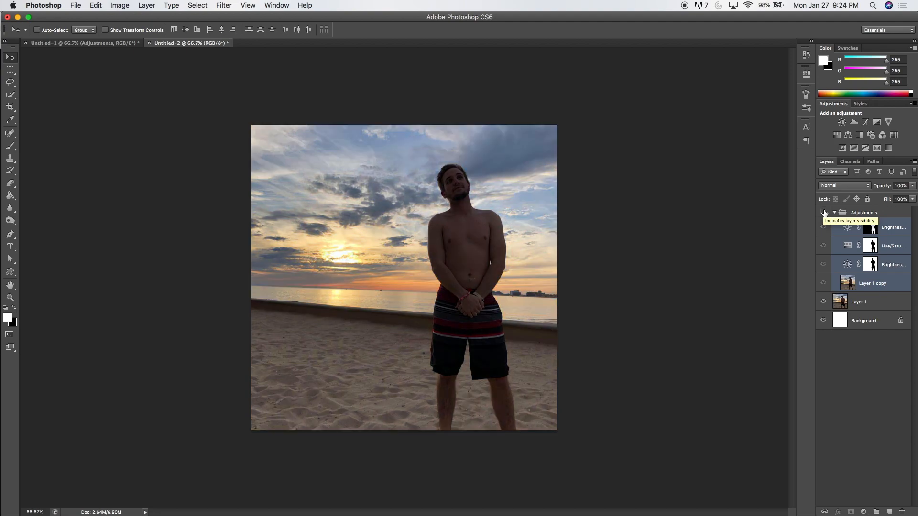
left_click(823, 213)
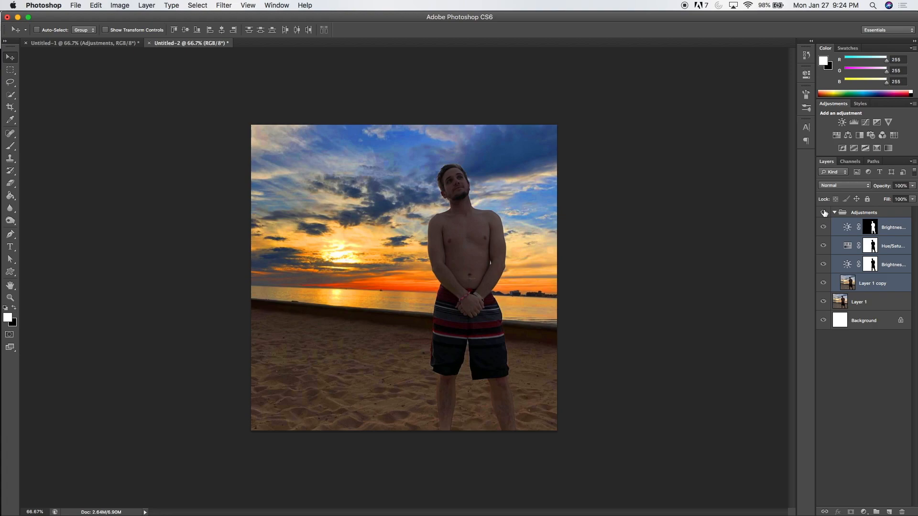
left_click(823, 213)
left_click(823, 213)
- Load the man's selection from the top adjustment mask and invert it to select the background
left_click(872, 229, "super")
left_click(10, 70)
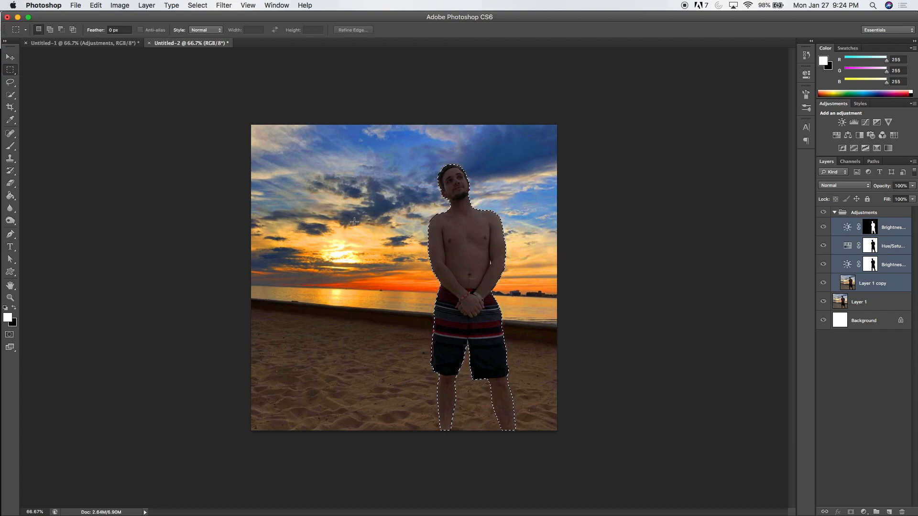
right_click(372, 222)
left_click(399, 240)
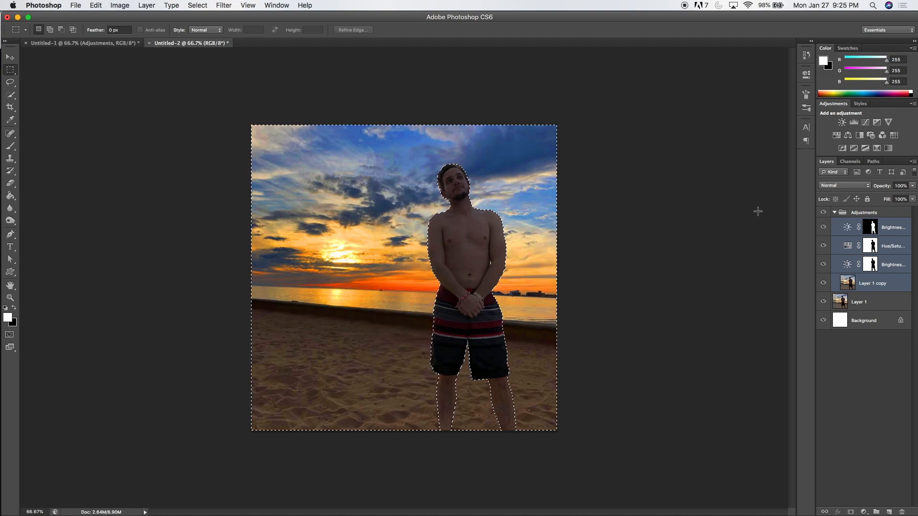
- Duplicate Layer 1 copy inside the Adjustments group and hide the original Layer 1 copy
left_click(895, 284)
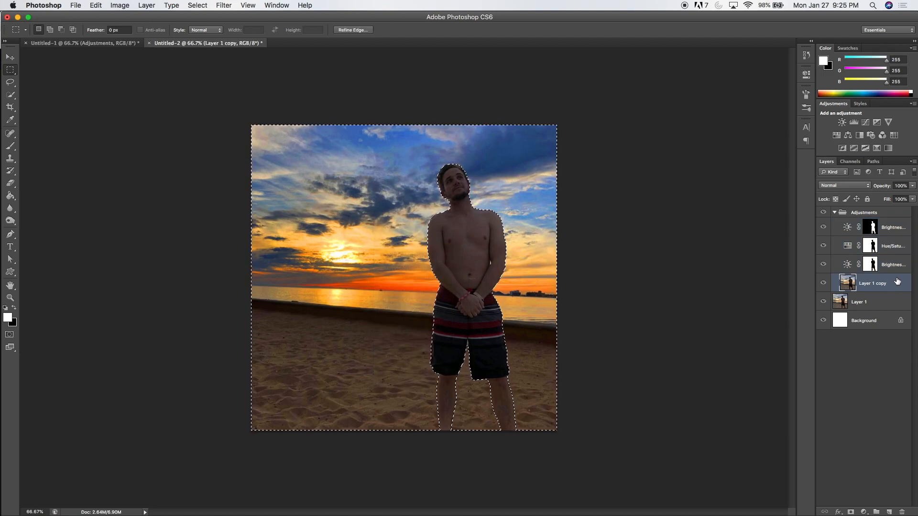
right_click(897, 282)
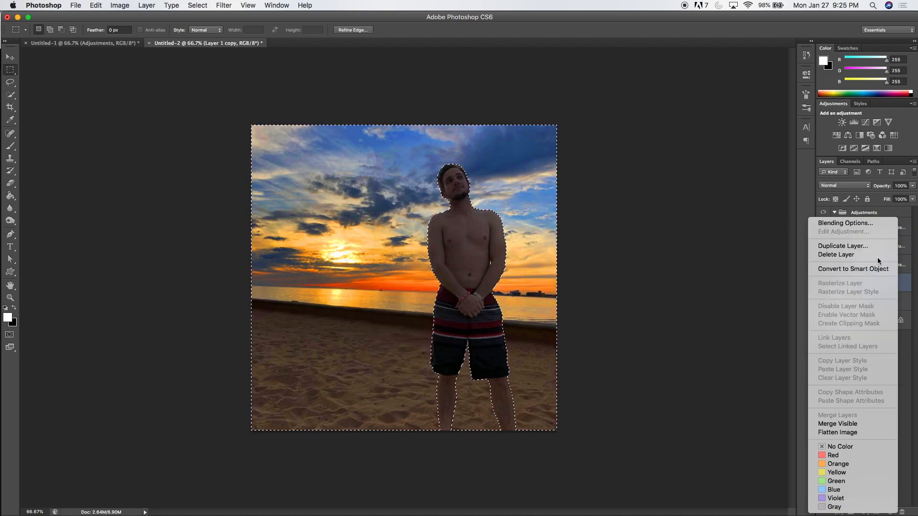
left_click(854, 246)
key("Return")
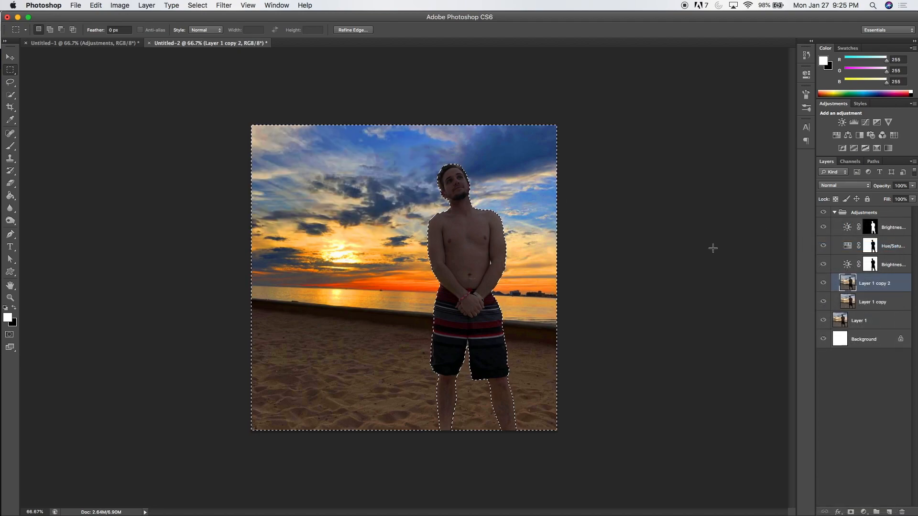
left_click(823, 301)
- Soften the selected background on Layer 1 copy 2 using the Blur tool with a 416 px brush at 22% strength, then deselect
left_click(11, 211)
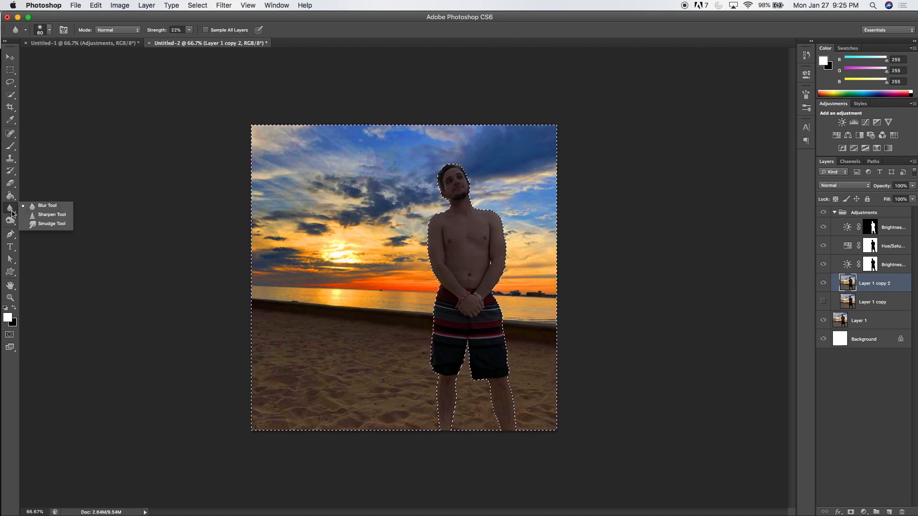
left_click(35, 209)
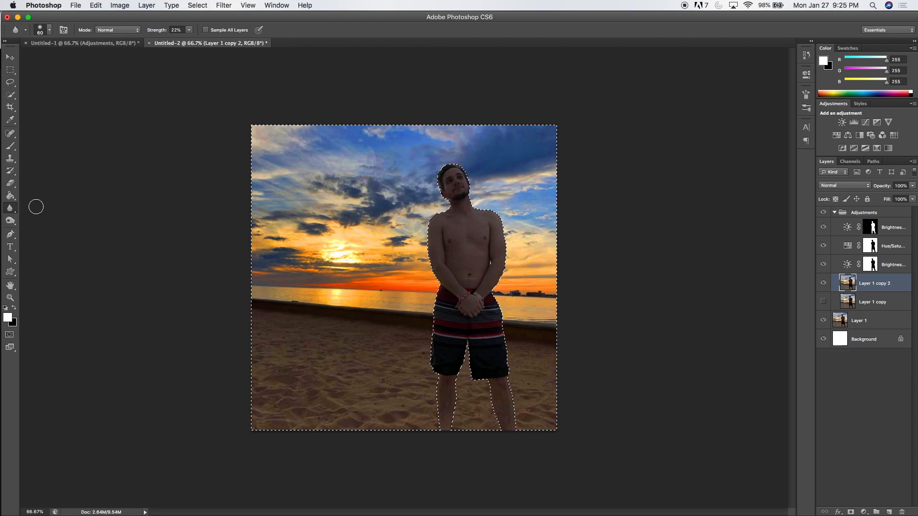
left_click(181, 29)
left_click(50, 31)
left_click_drag(47, 60, 80, 65)
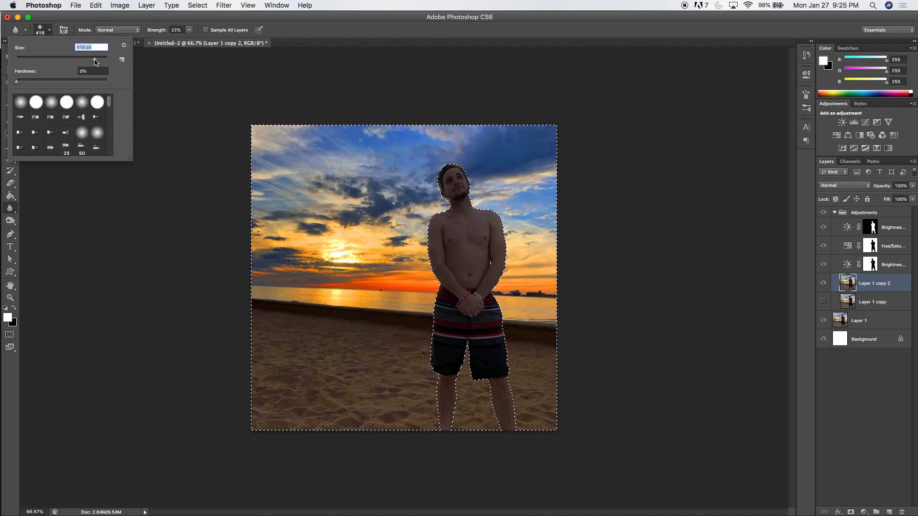
left_click(201, 123)
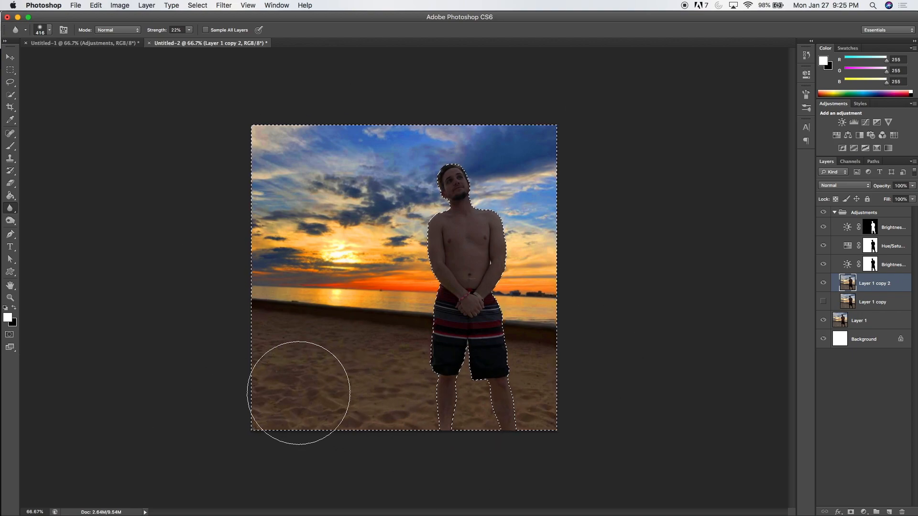
key("super+d")
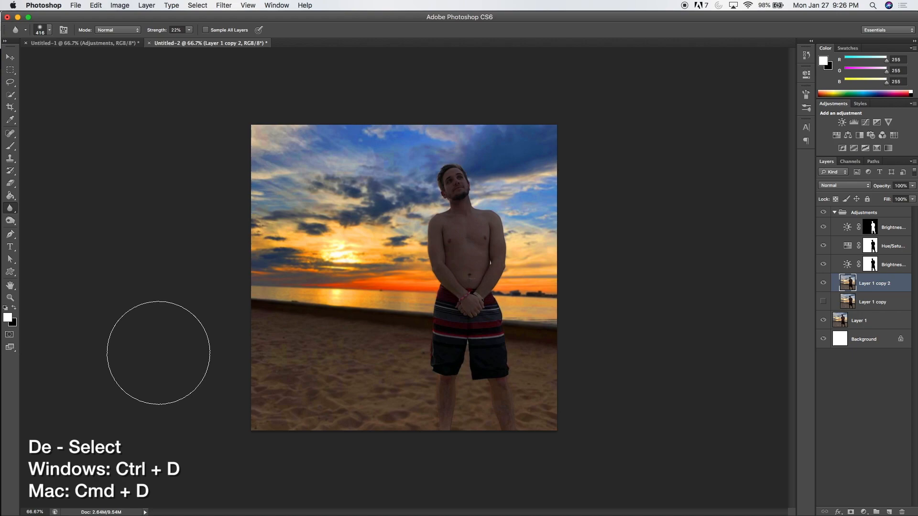
- Load the man's selection from the top adjustment mask and expand it by 20 pixels
key("v")
left_click(872, 232, "super")
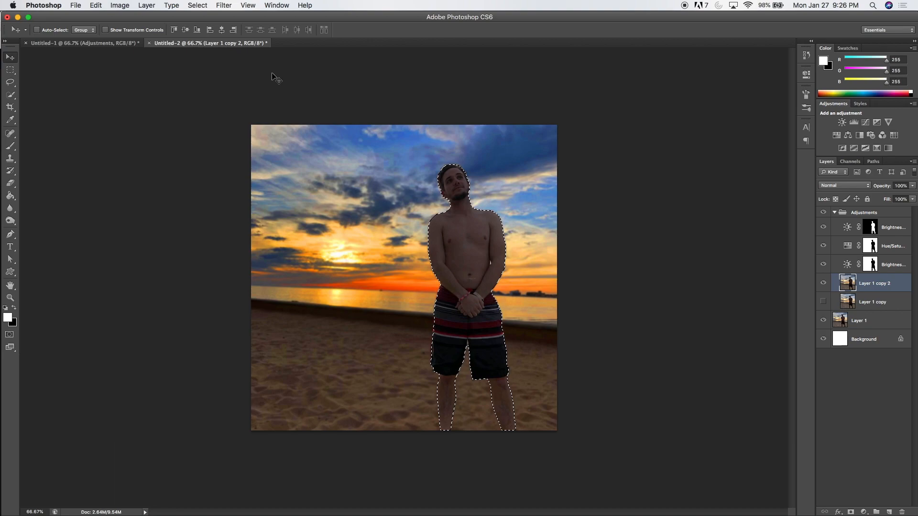
left_click(198, 5)
mouse_move(231, 128)
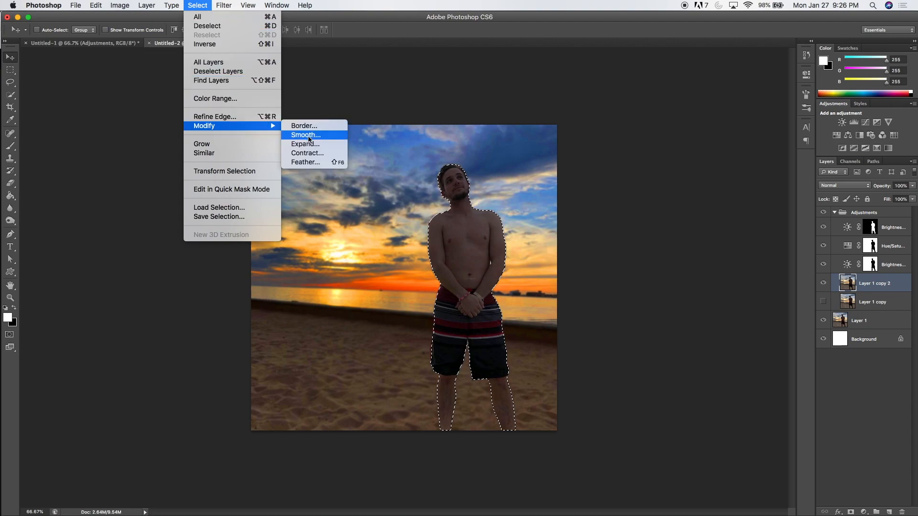
left_click(319, 149)
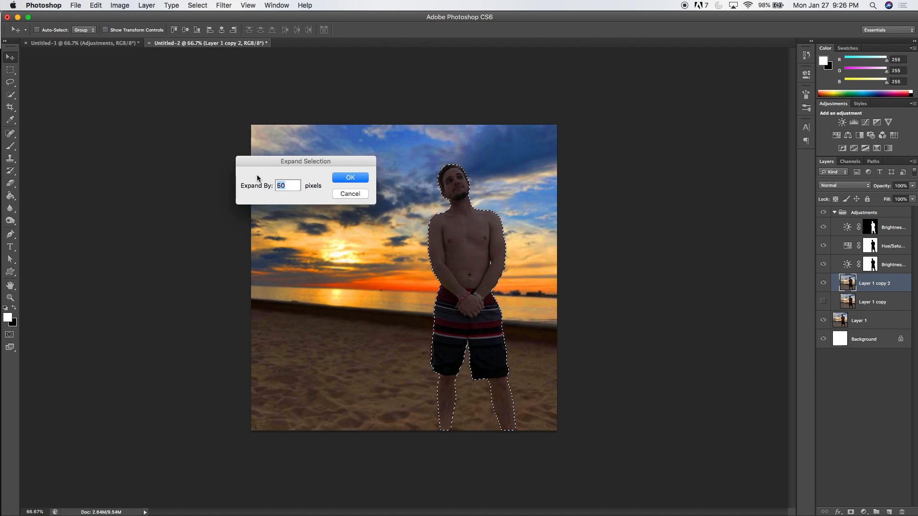
type("20")
left_click(340, 180)
key("m")
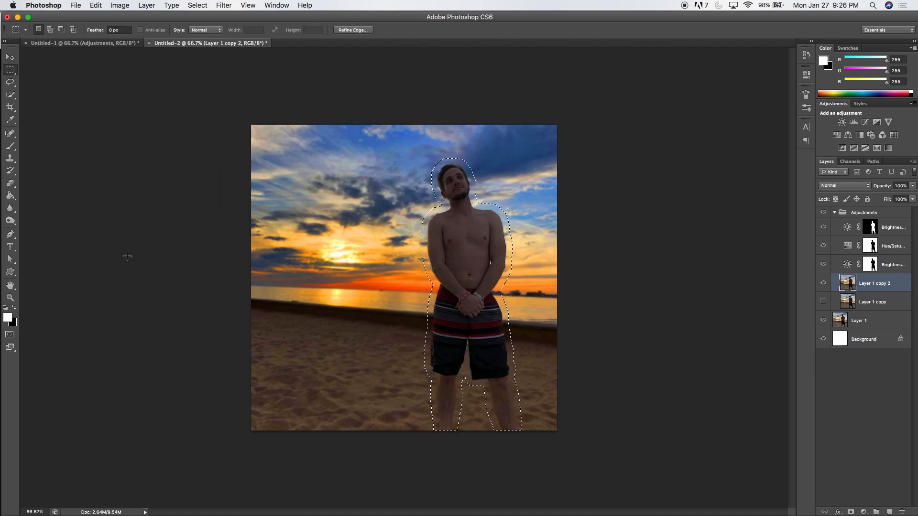
- Fill the expanded selection with white on a new layer above Layer 1 copy 2, then deselect
left_click(10, 196)
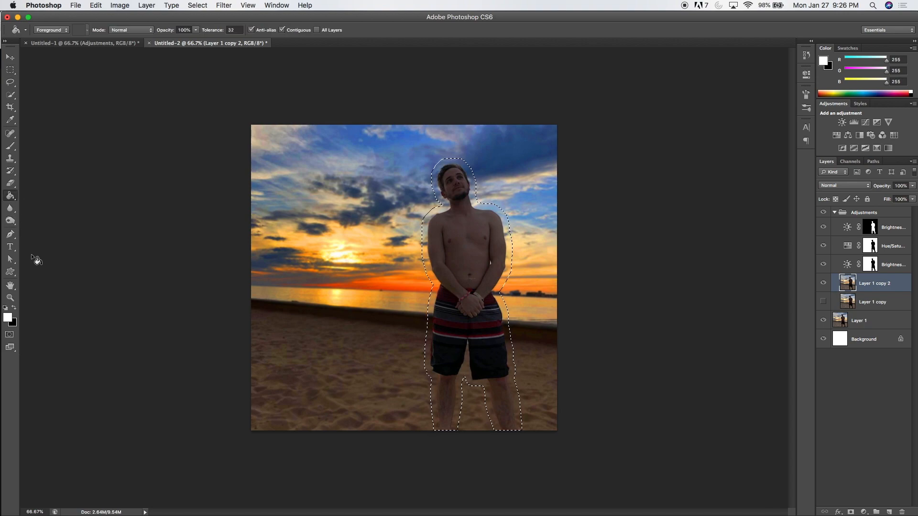
left_click(888, 512)
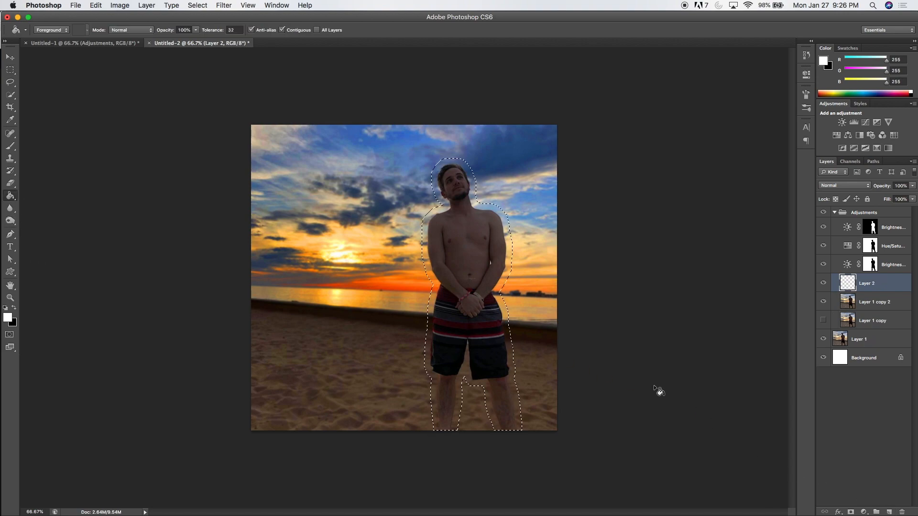
left_click(459, 280)
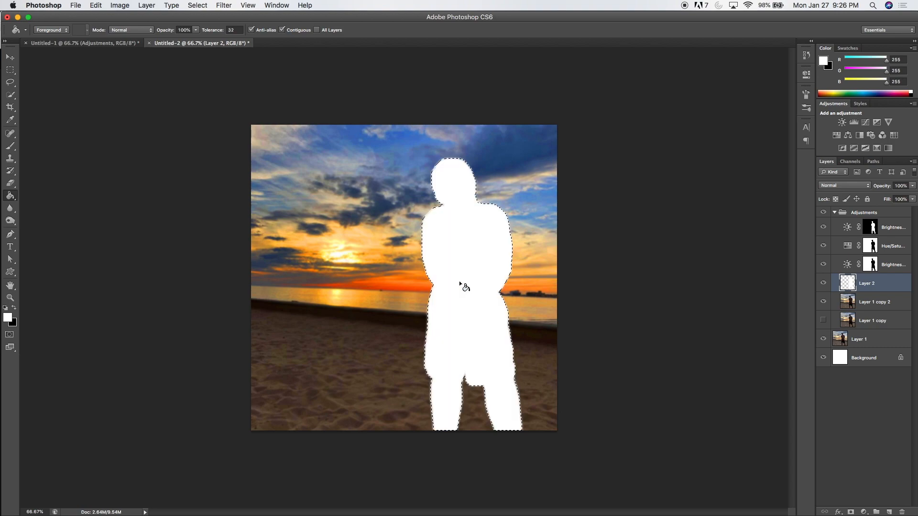
key("super+d")
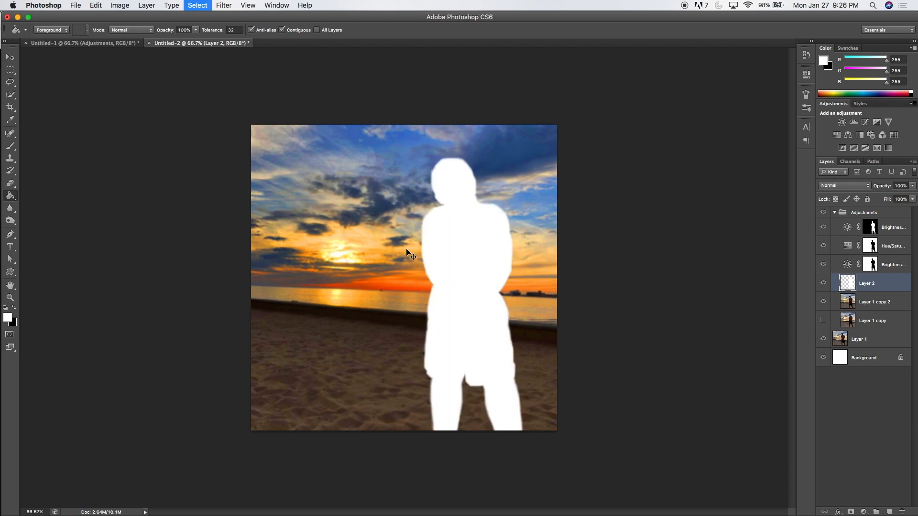
- Apply a Gaussian Blur with a radius of 82.5 pixels to the white silhouette on Layer 2
left_click(224, 6)
mouse_move(253, 116)
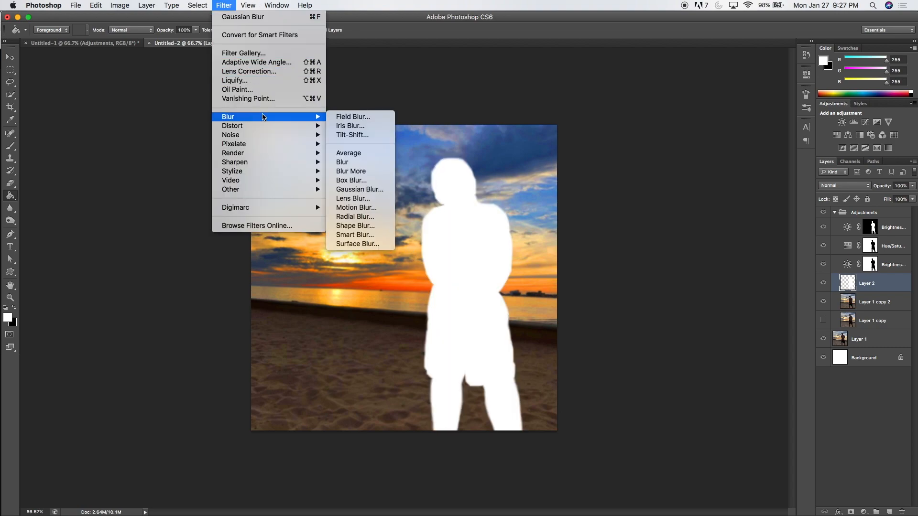
left_click(367, 189)
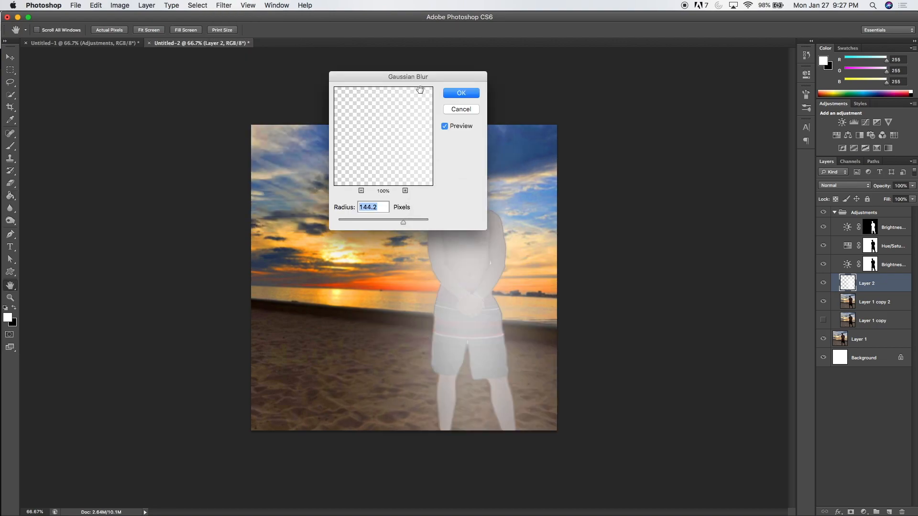
left_click_drag(420, 78, 249, 100)
left_click_drag(232, 245, 222, 243)
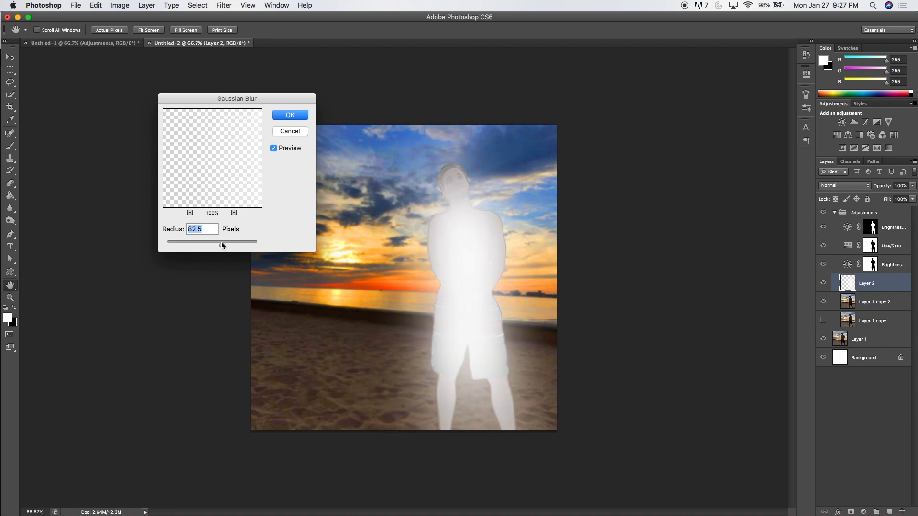
left_click(283, 116)
key("g")
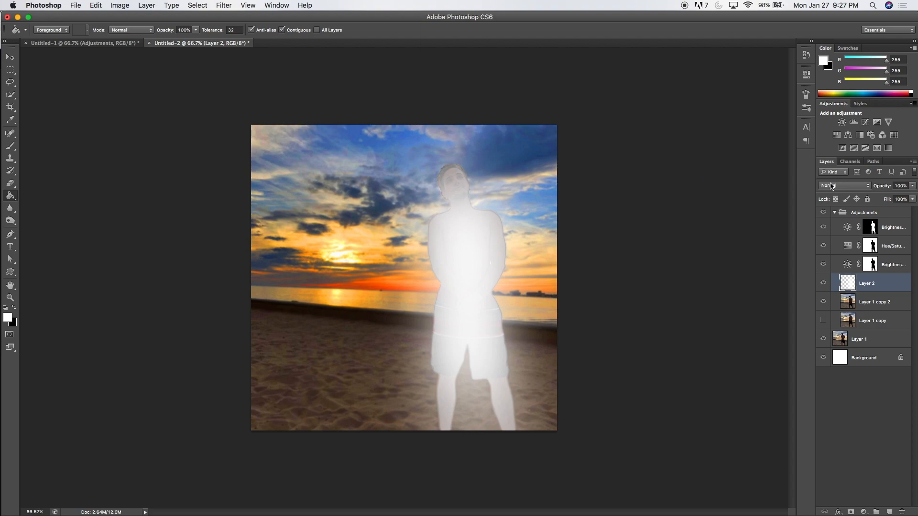
- Set Layer 2's blend mode to Overlay and its opacity to 43%
left_click(827, 186)
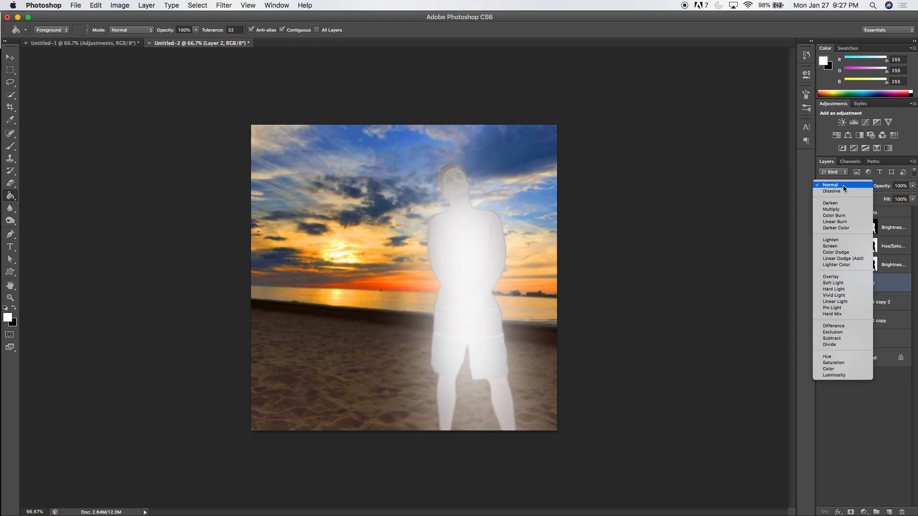
left_click(835, 279)
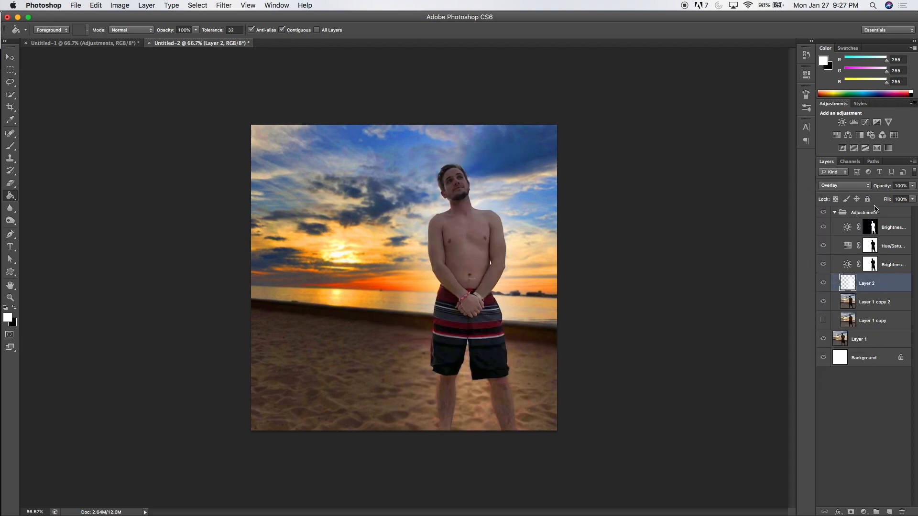
left_click_drag(882, 186, 863, 188)
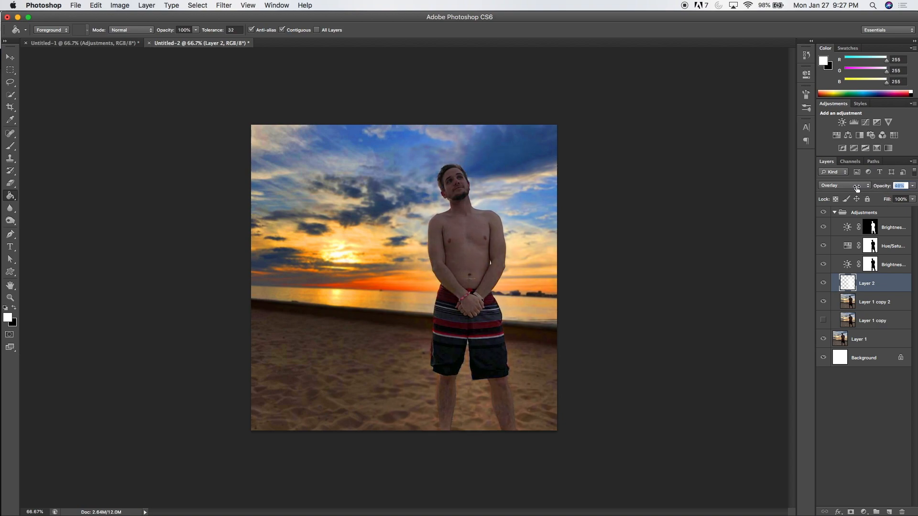
- Toggle Layer 2's visibility to compare the photo with and without the glow around the man
left_click(823, 283)
left_click(823, 285)
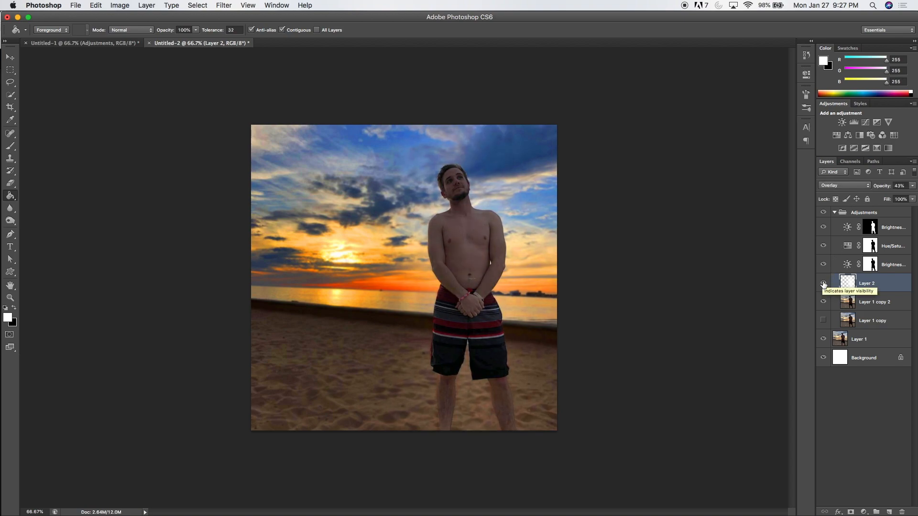
left_click(823, 284)
left_click(823, 284)
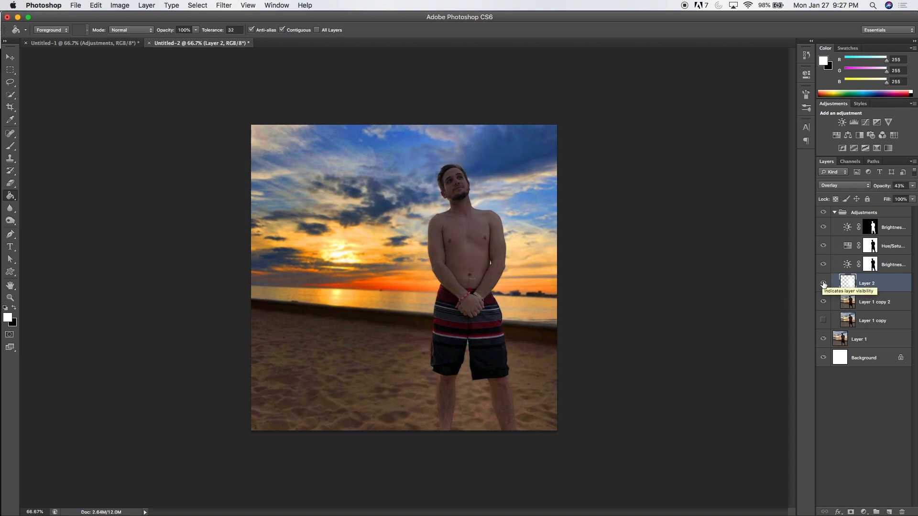